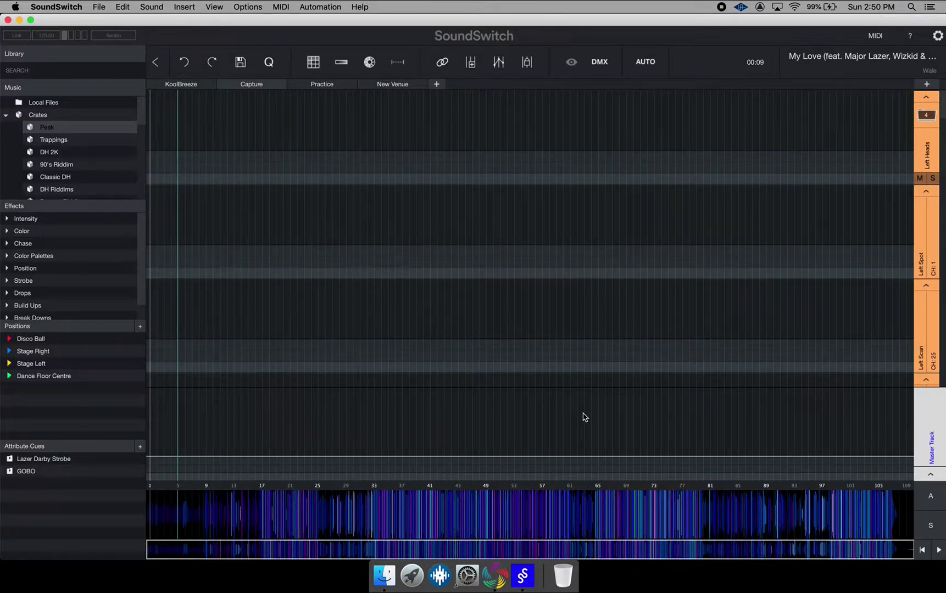
# Look over the Capture stage visualiser, zooming the view, then return to SoundSwitch.
pyautogui.click(501, 579)
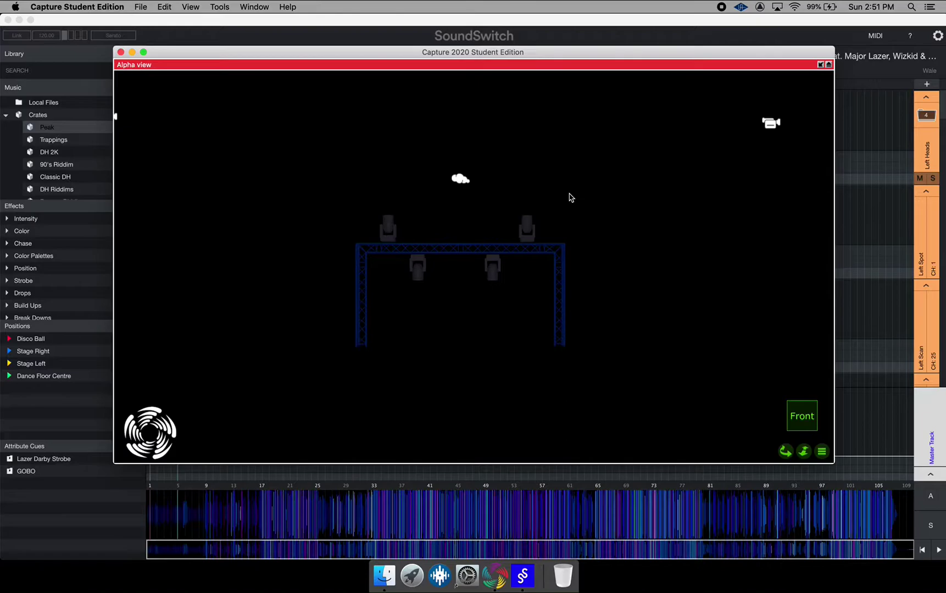
pyautogui.scroll(3, 569, 198)
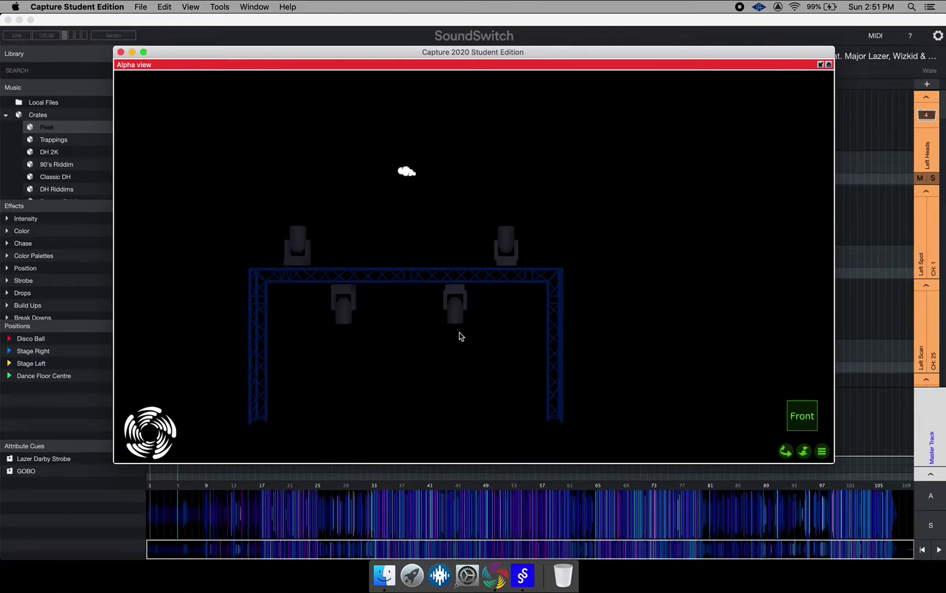
pyautogui.scroll(-3, 460, 336)
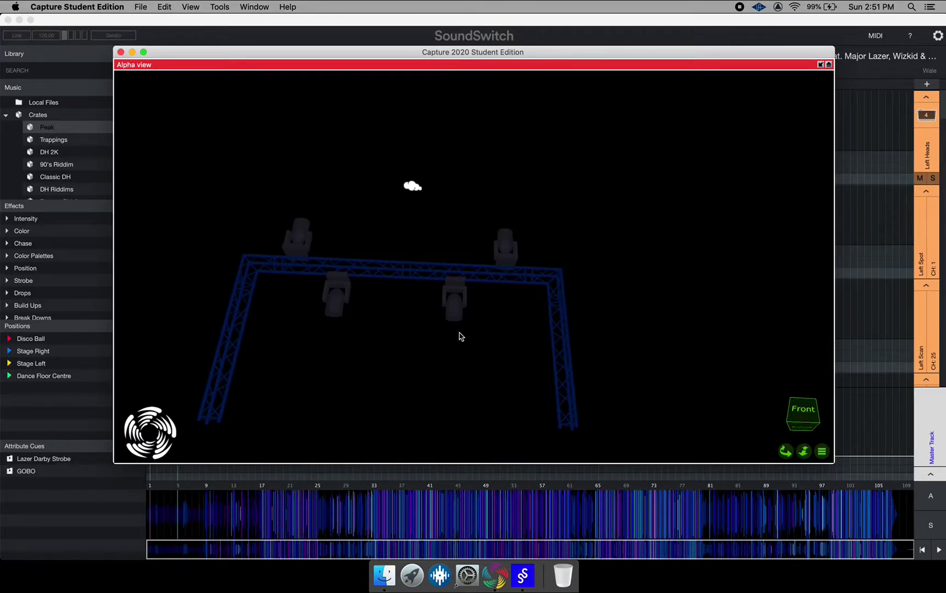
pyautogui.scroll(3, 460, 336)
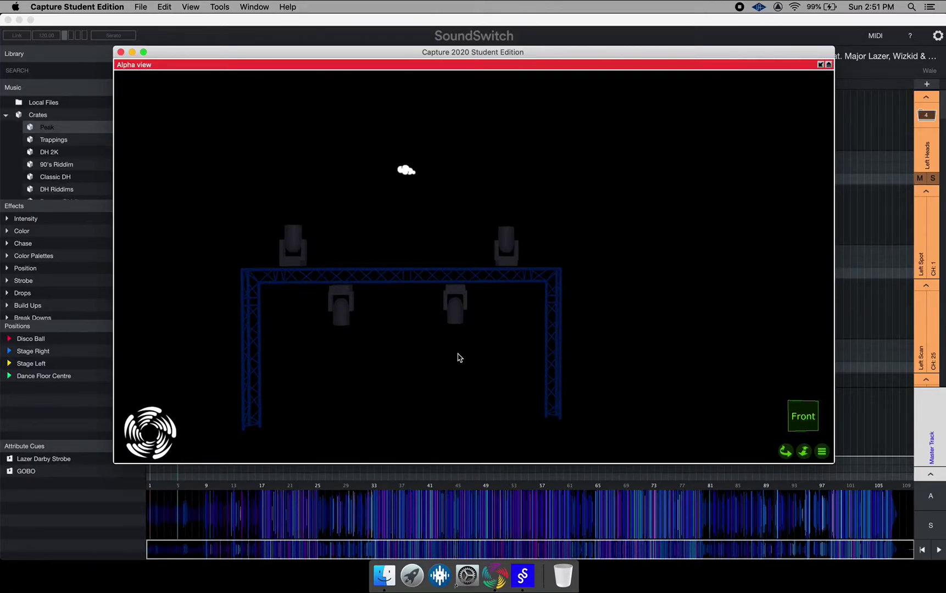
pyautogui.click(633, 30)
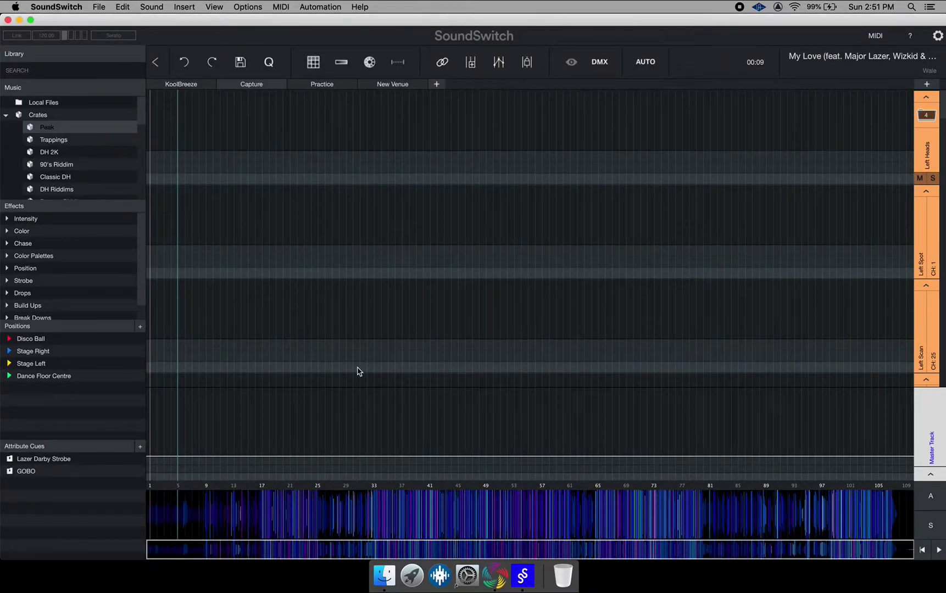
# Open No Letting Go from the Peak crate, play it, and watch in Capture.
pyautogui.click(60, 142)
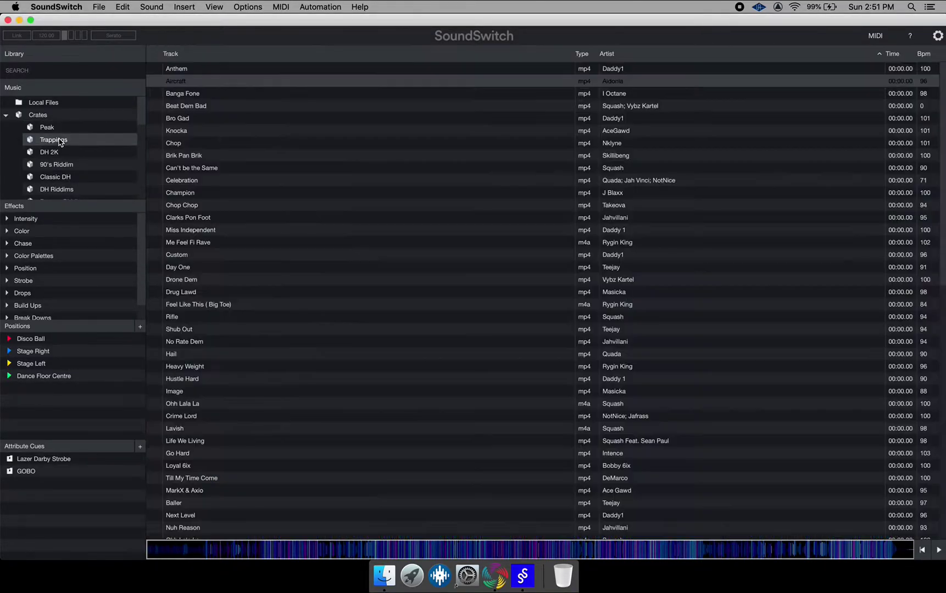
pyautogui.click(51, 127)
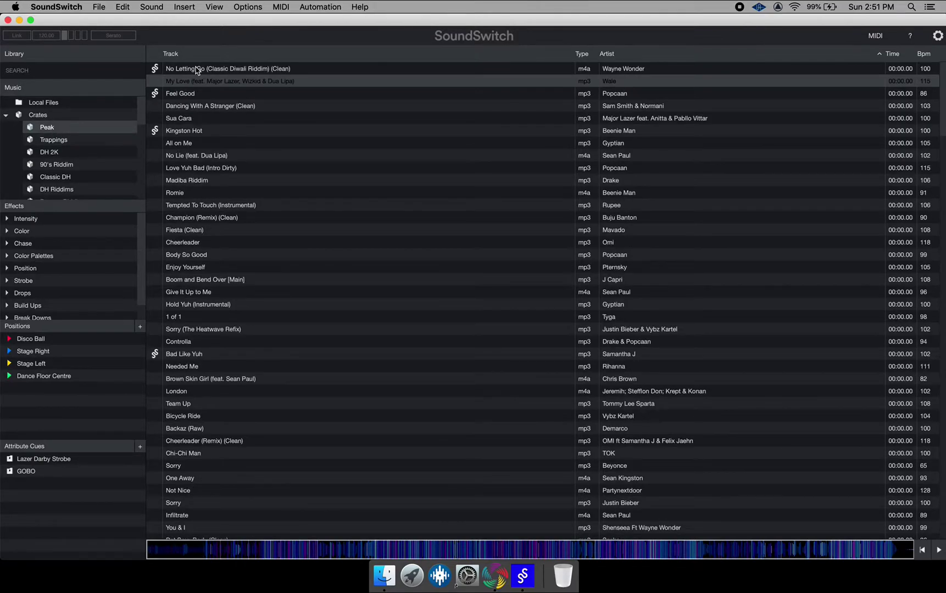
pyautogui.doubleClick(196, 71)
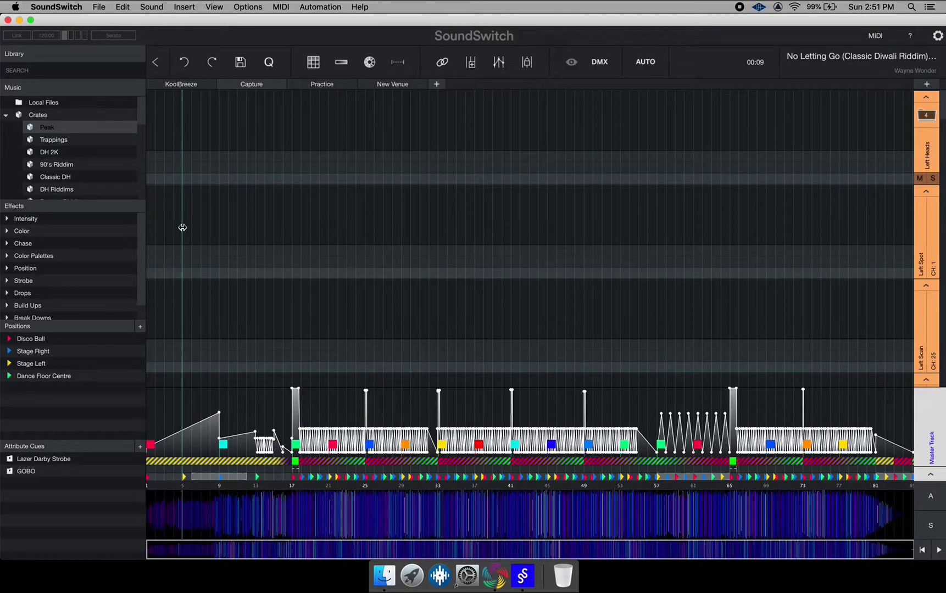
pyautogui.press('space')
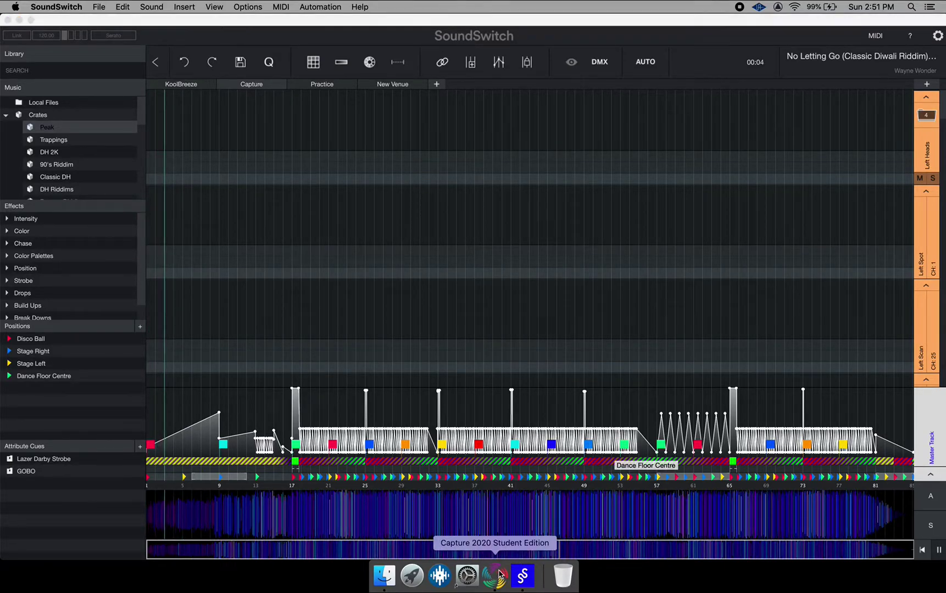
pyautogui.click(497, 574)
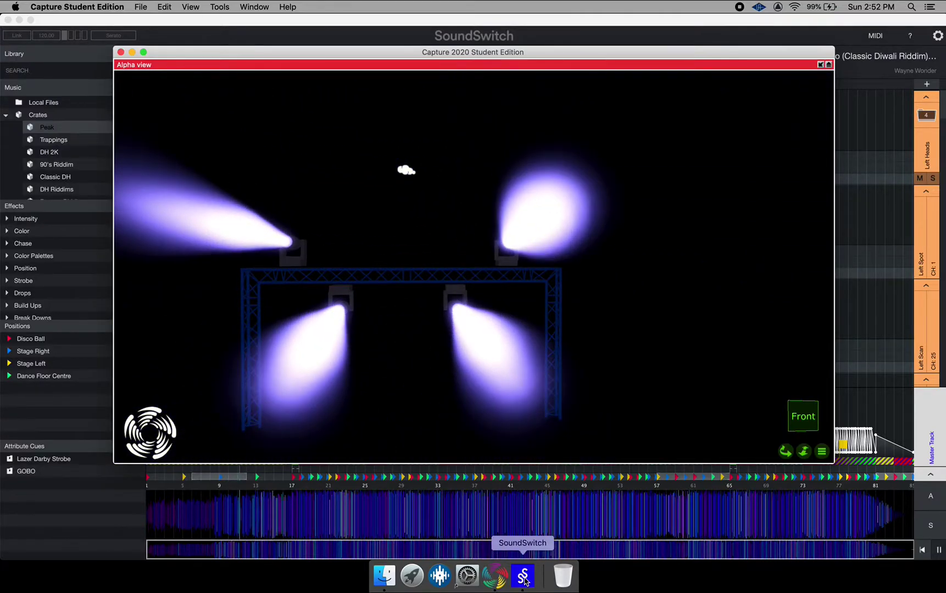
# Switch back to SoundSwitch after watching the four lights beam in Capture.
pyautogui.click(523, 577)
# Stop No Letting Go's playback and return to the crate track list.
pyautogui.press('space')
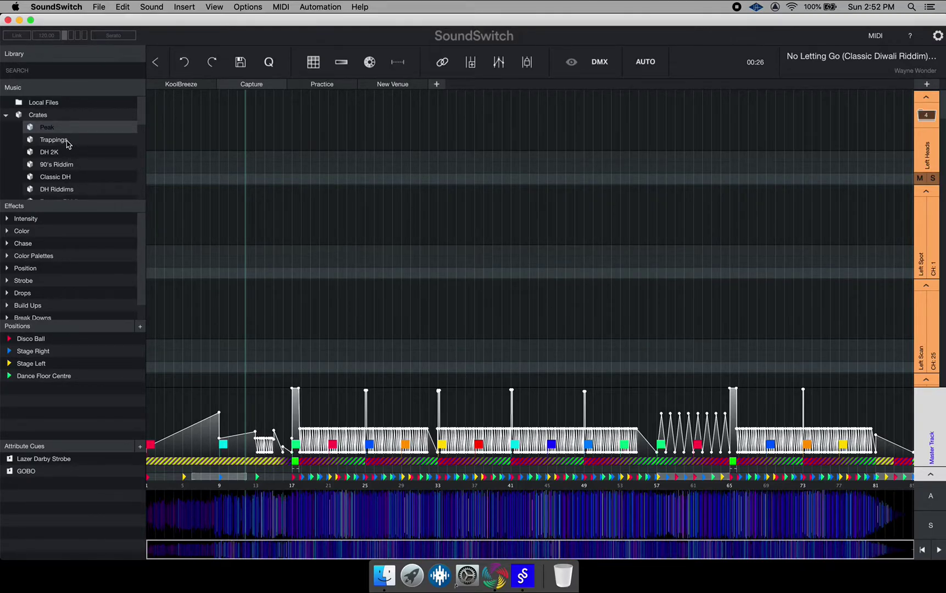
pyautogui.click(67, 142)
# Open the unscripted My Love track from the Peak crate and bring up its Autoscripting options.
pyautogui.click(48, 130)
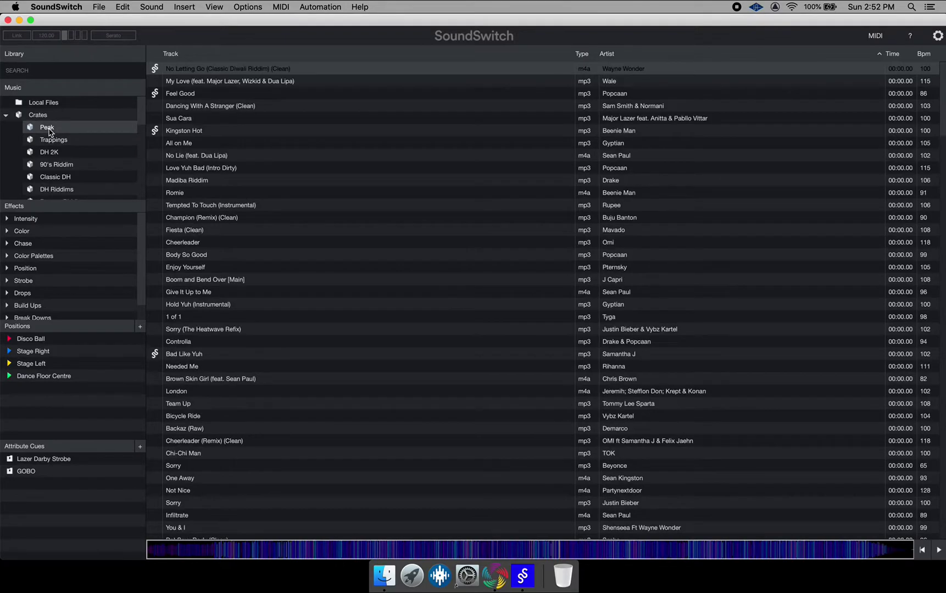
pyautogui.click(55, 139)
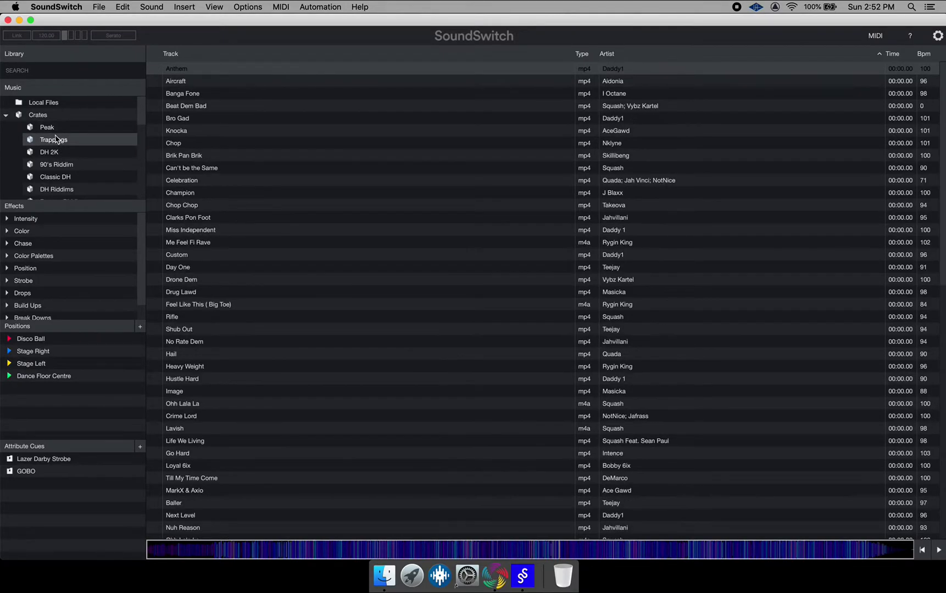
pyautogui.click(55, 132)
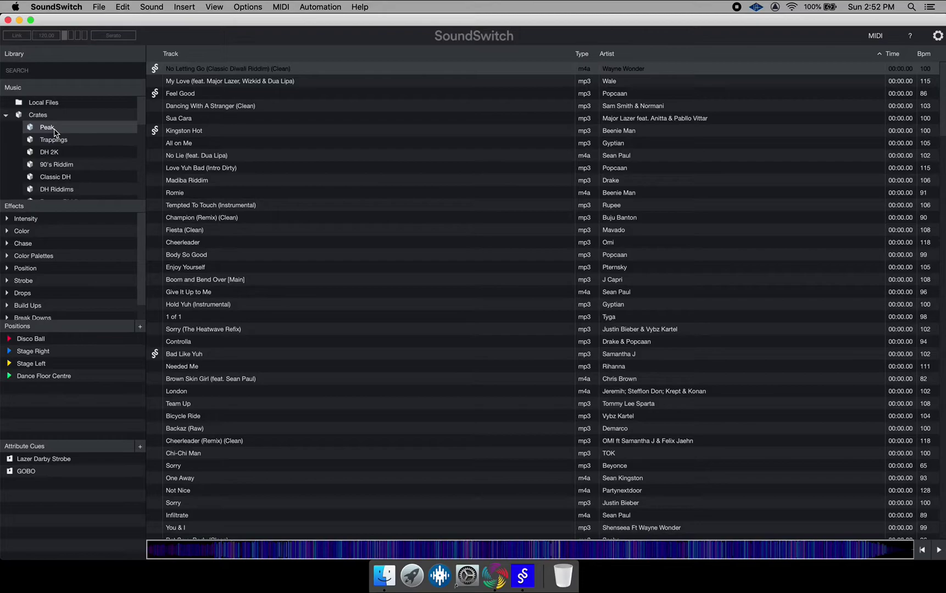
pyautogui.doubleClick(192, 82)
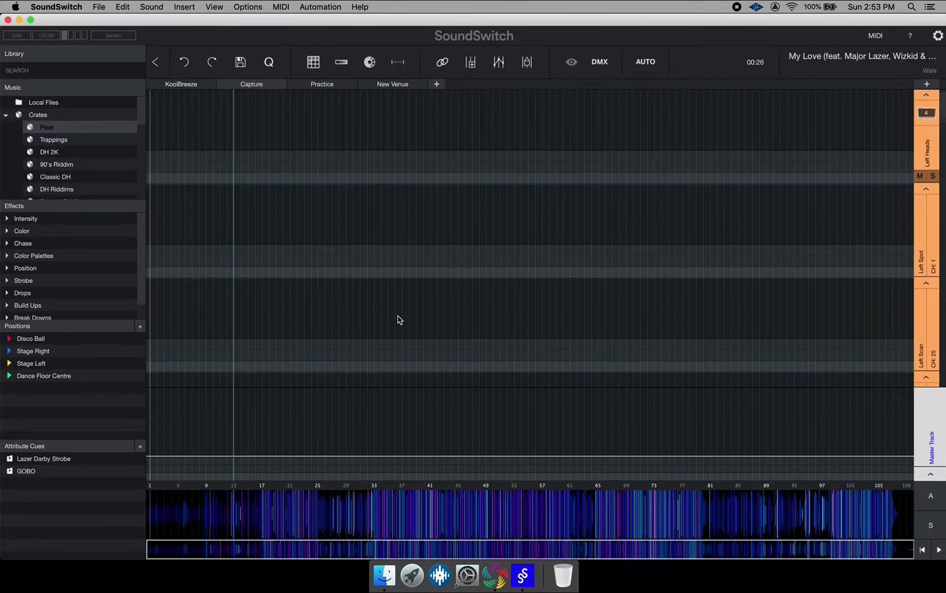
pyautogui.scroll(-5, 399, 320)
pyautogui.scroll(4, 399, 320)
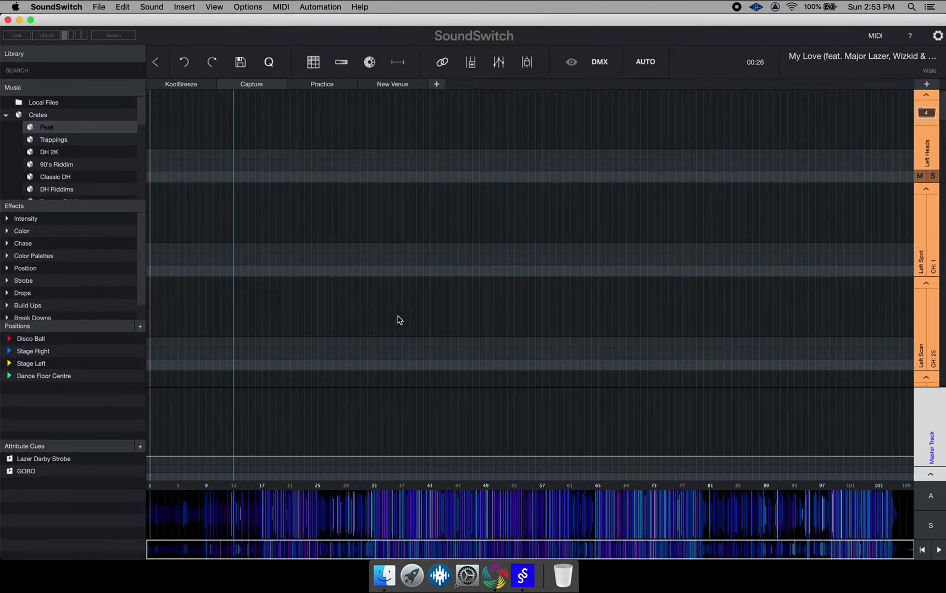
pyautogui.click(646, 67)
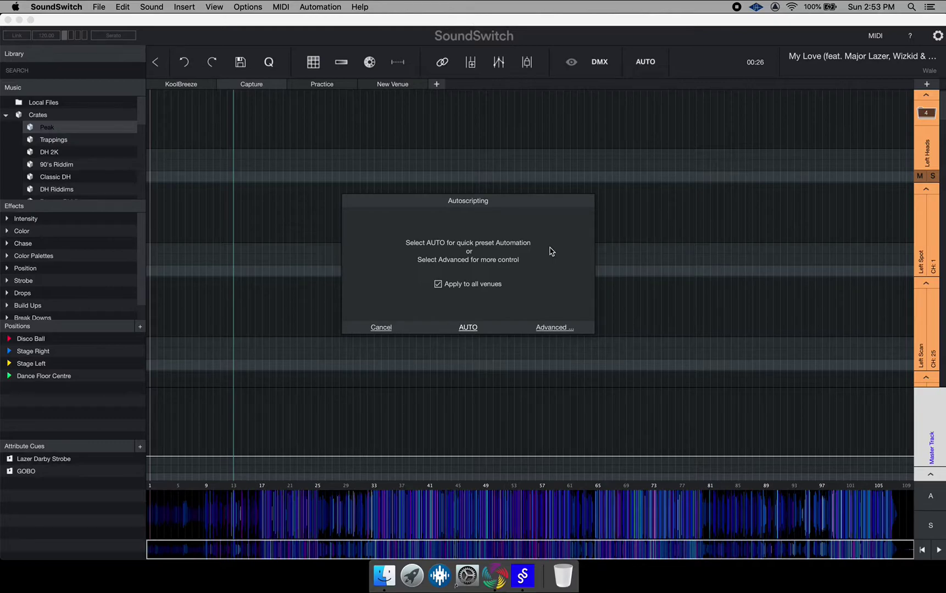
pyautogui.click(469, 329)
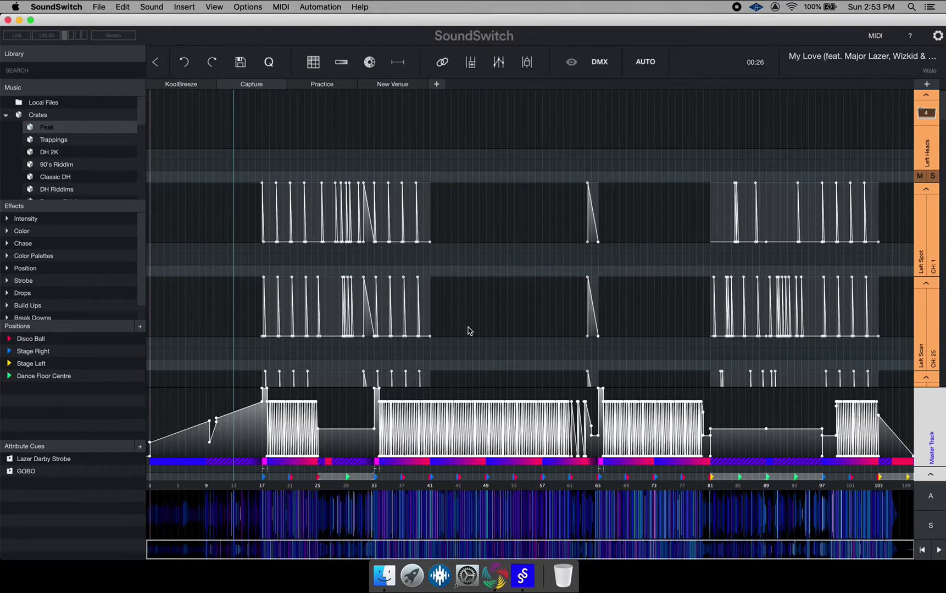
pyautogui.scroll(-3, 469, 330)
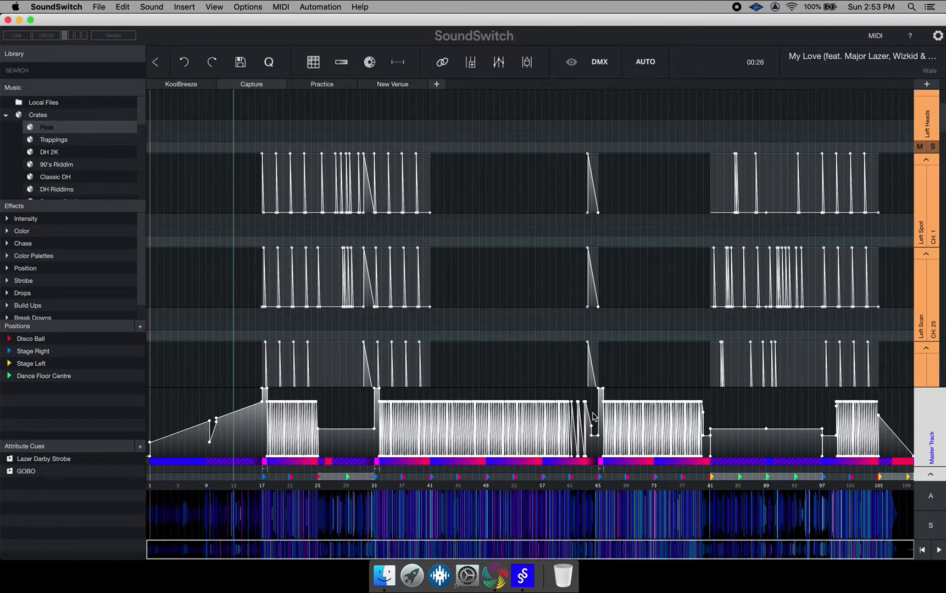
pyautogui.scroll(-3, 593, 417)
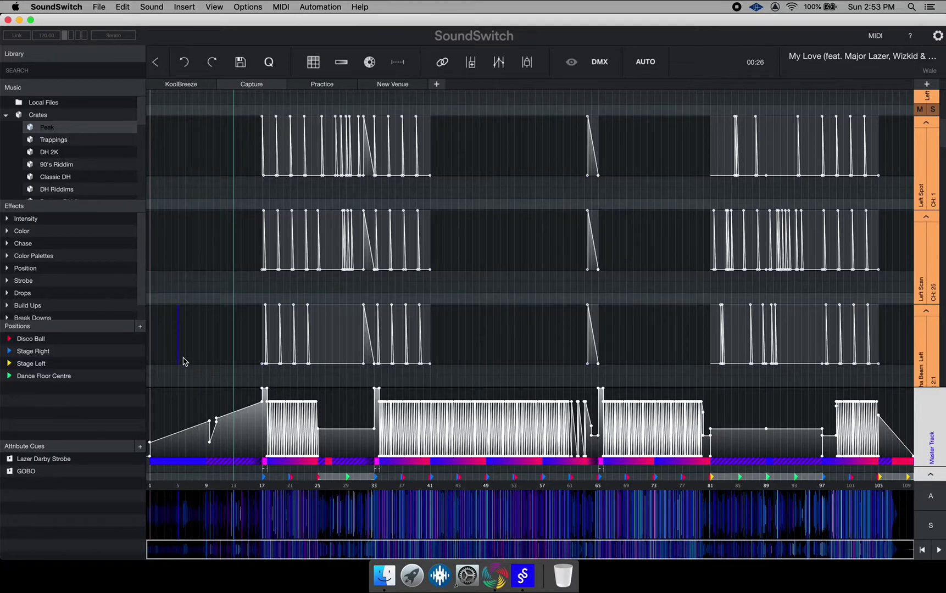
pyautogui.press('space')
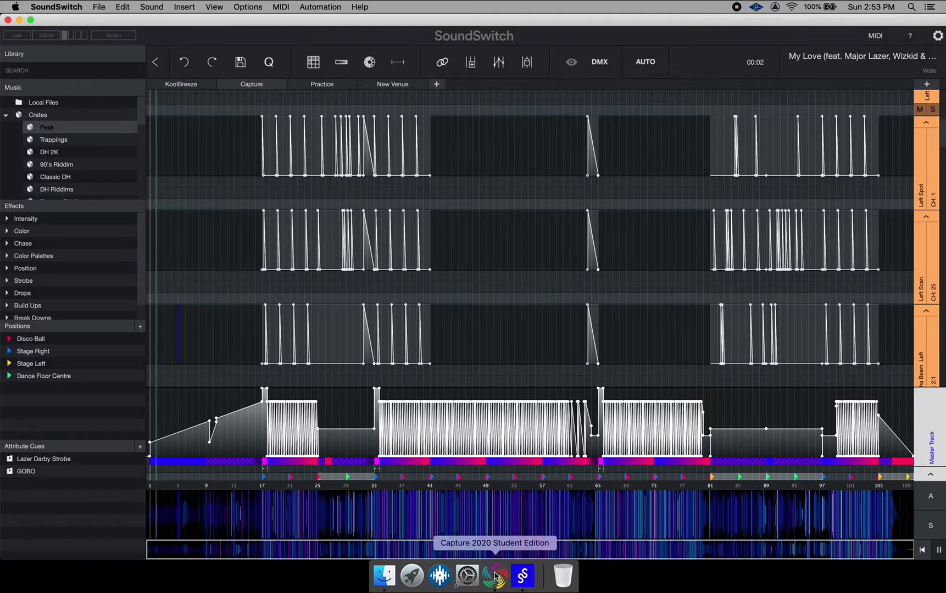
# Preview My Love's light show in Capture, jump the playhead later, and preview again.
pyautogui.click(496, 576)
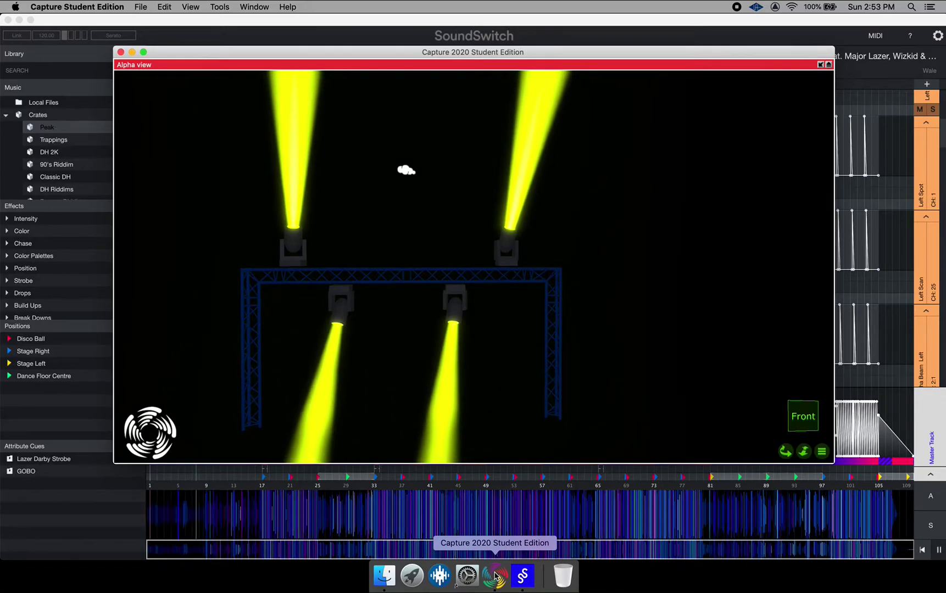
pyautogui.click(522, 577)
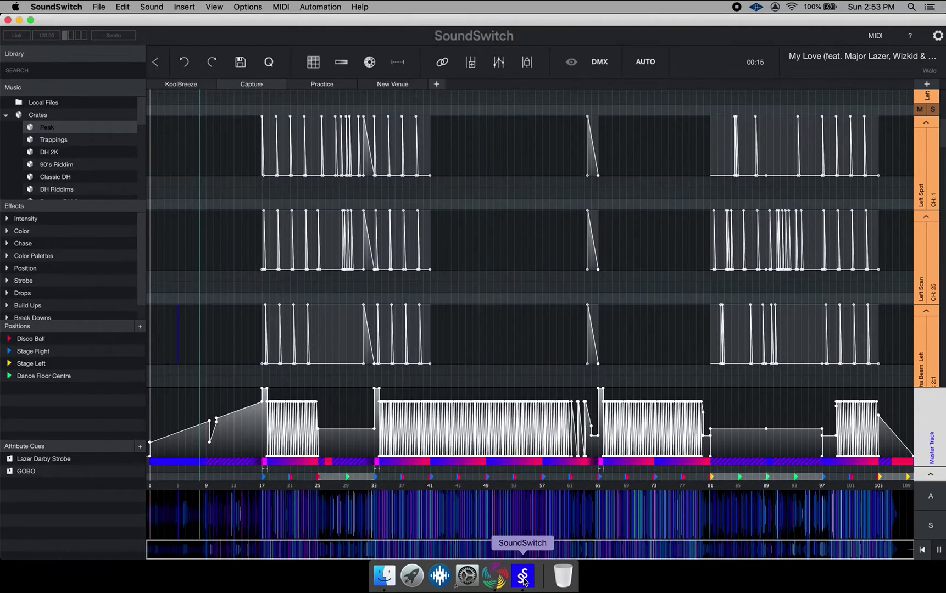
pyautogui.click(248, 452)
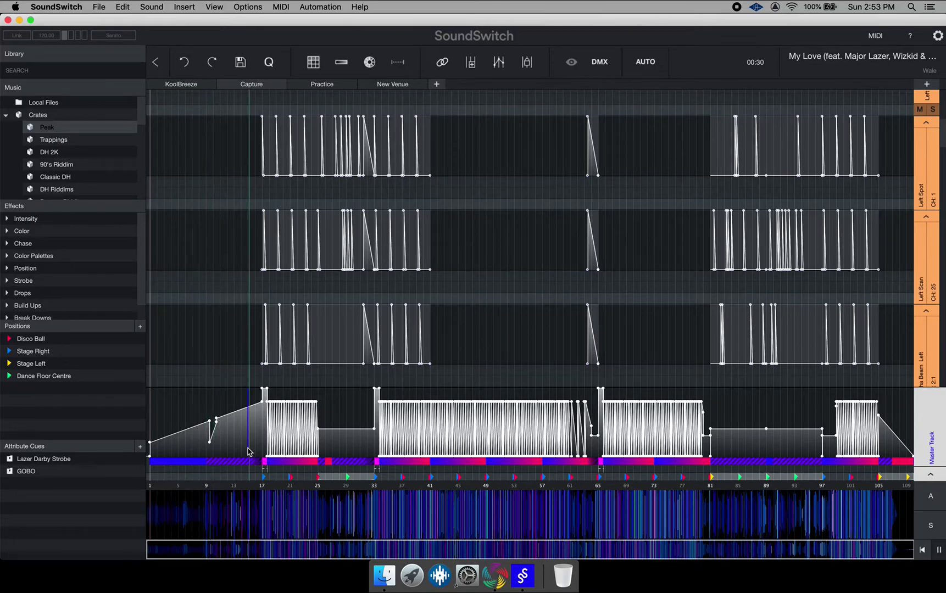
pyautogui.click(494, 576)
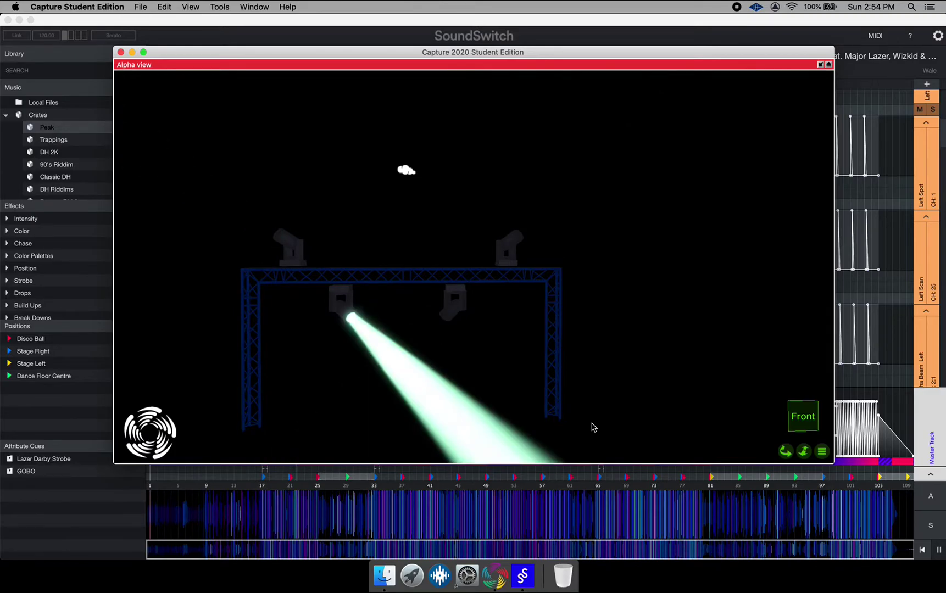
pyautogui.click(525, 575)
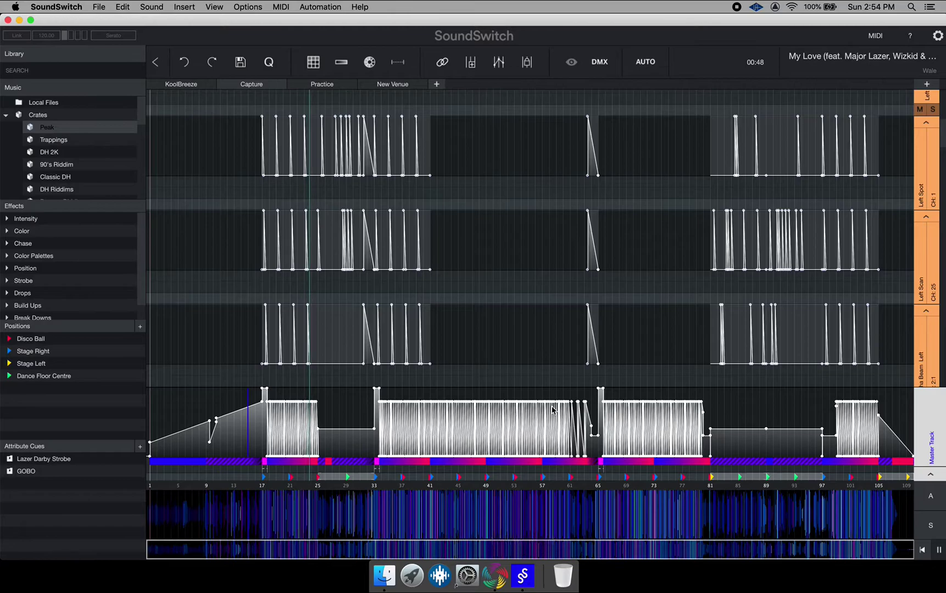
# Pause My Love's playback at 00:48.
pyautogui.press('space')
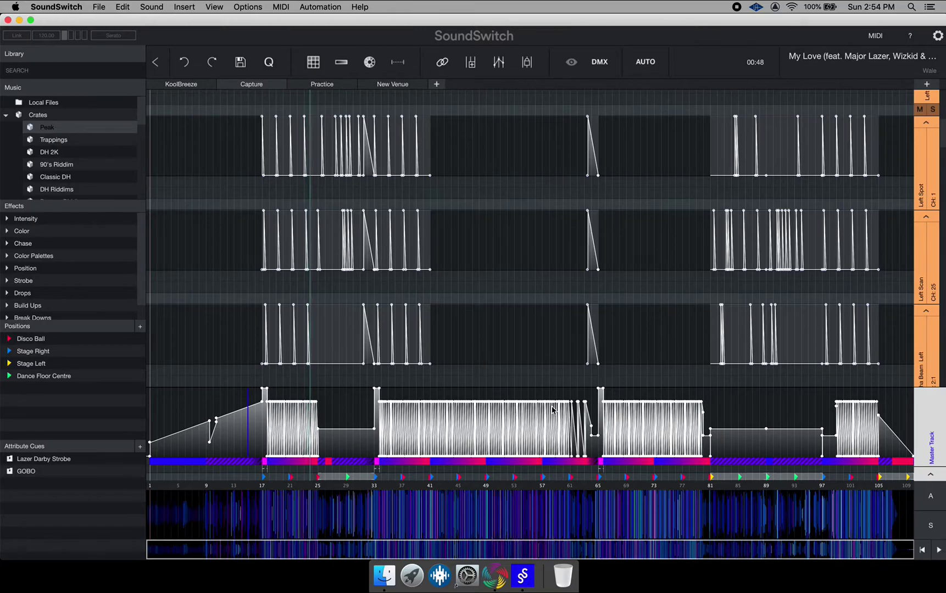
# Open Advanced autoscripting settings, reposition the window, and start editing the Primary colour.
pyautogui.click(646, 63)
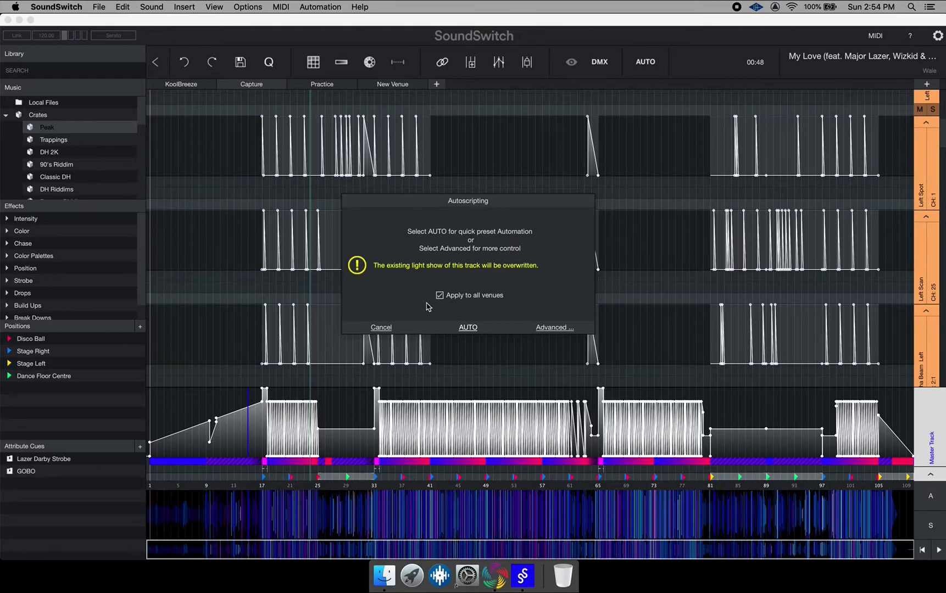
pyautogui.click(554, 328)
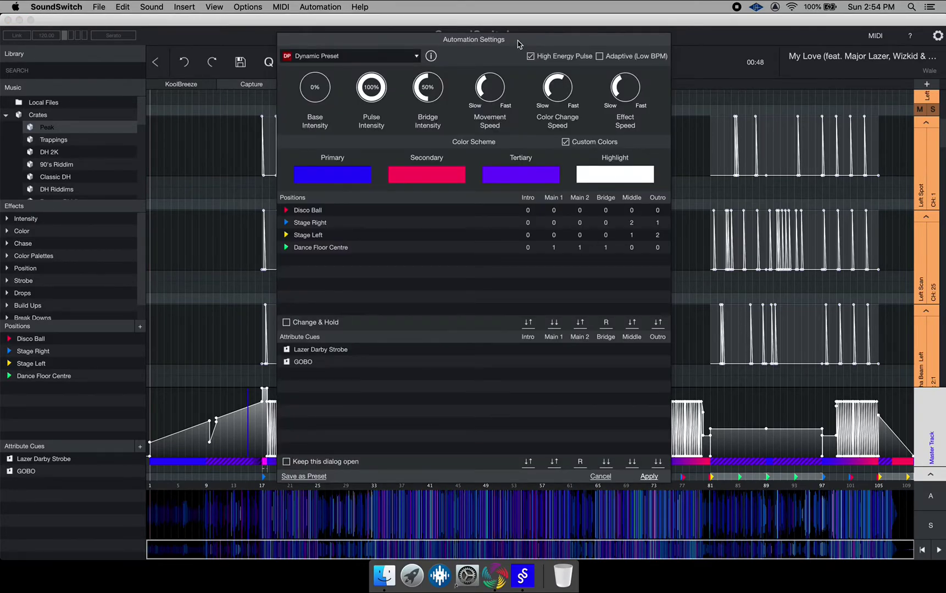
pyautogui.moveTo(518, 44); pyautogui.dragTo(540, 540)
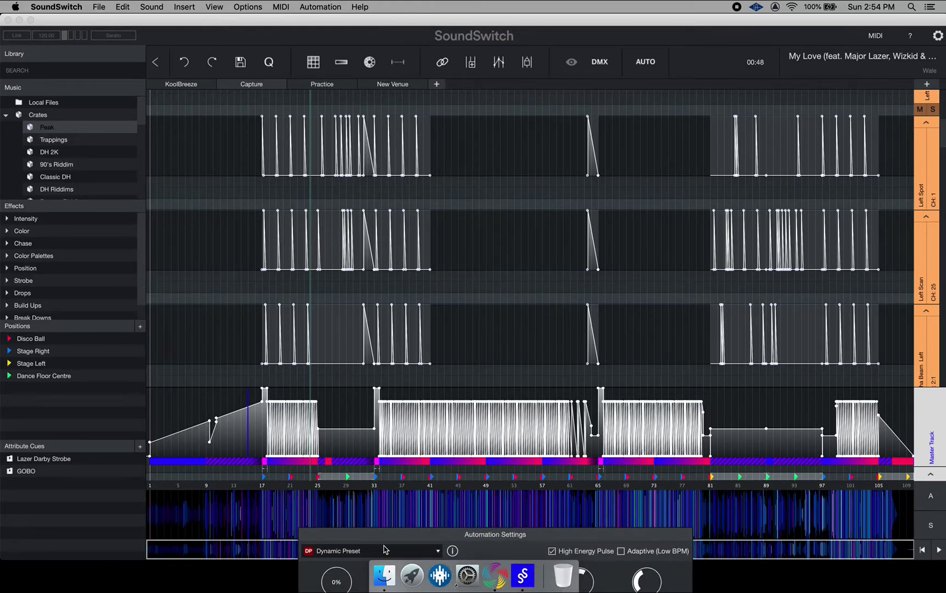
pyautogui.moveTo(466, 536); pyautogui.dragTo(427, 121)
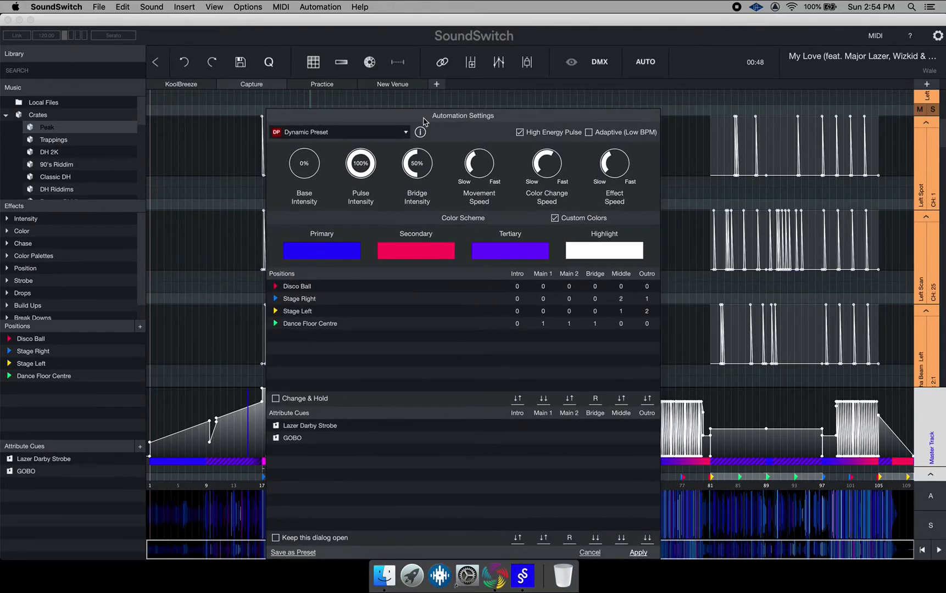
pyautogui.click(340, 249)
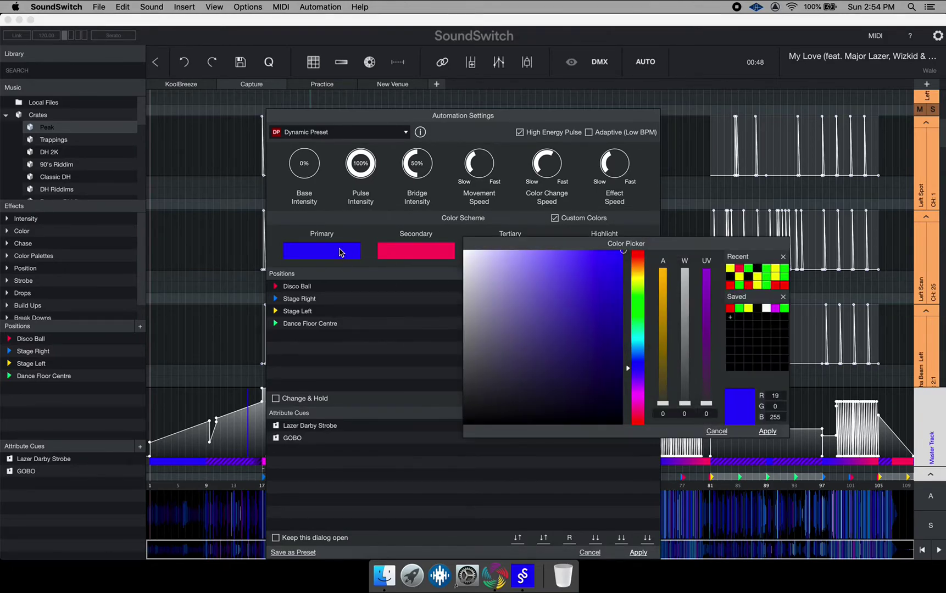
# Apply red Primary, green Secondary and yellow Tertiary colours from the Recent swatches.
pyautogui.click(732, 286)
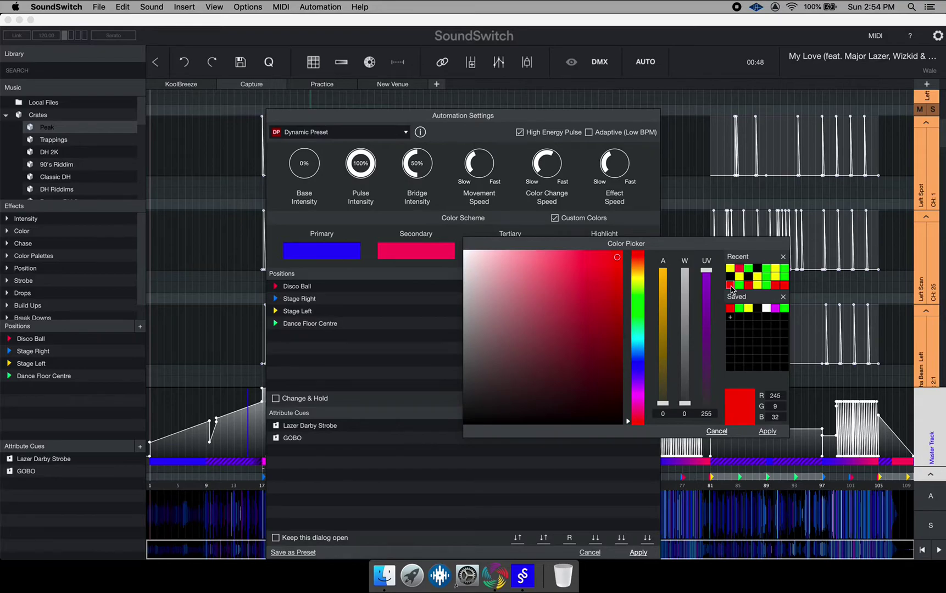
pyautogui.click(767, 432)
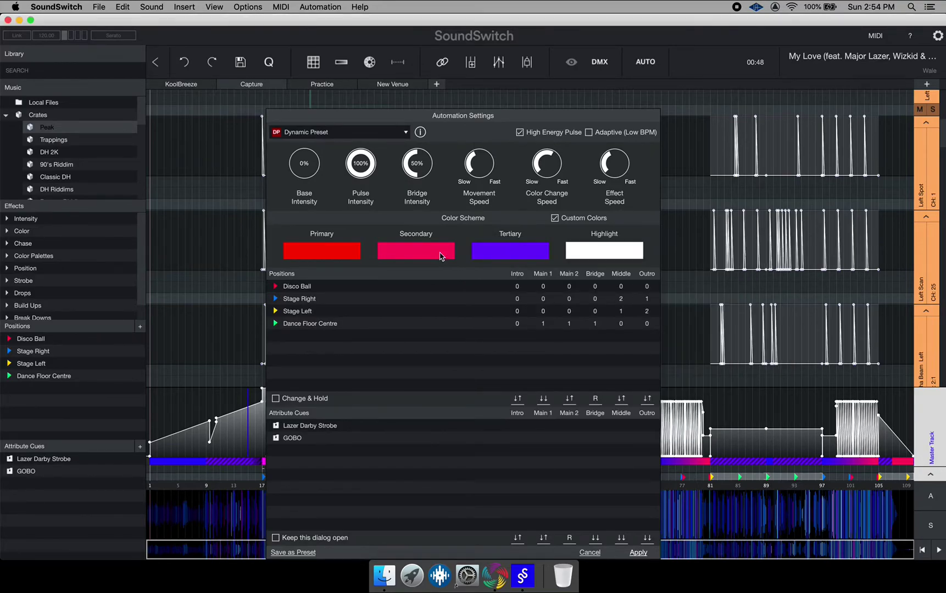
pyautogui.click(443, 256)
pyautogui.click(747, 286)
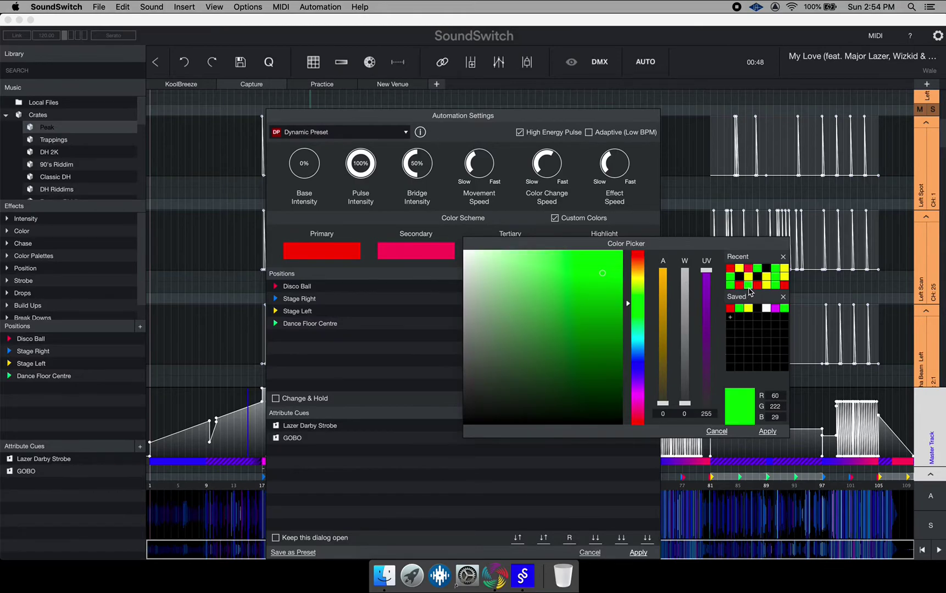
pyautogui.click(767, 432)
pyautogui.click(512, 253)
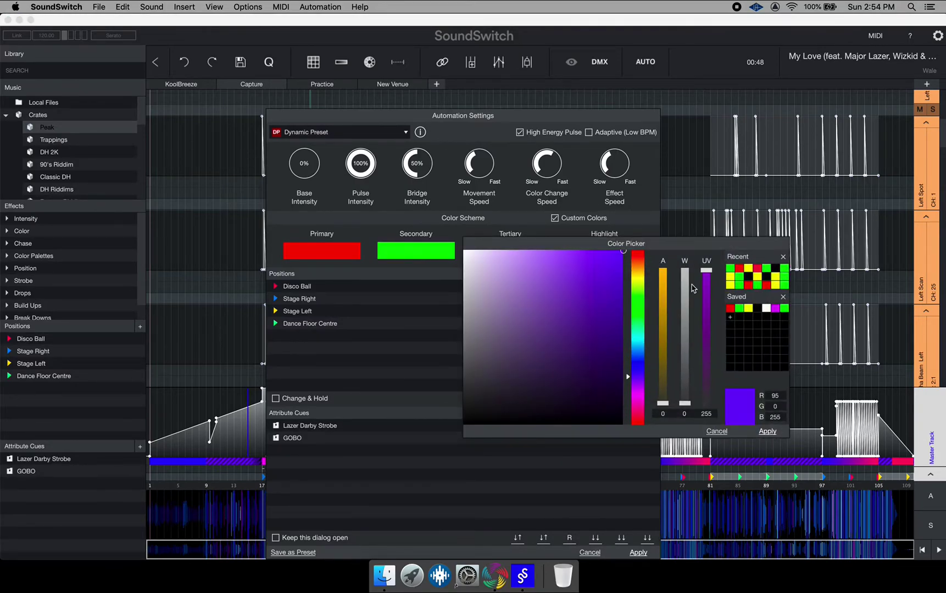
pyautogui.click(777, 286)
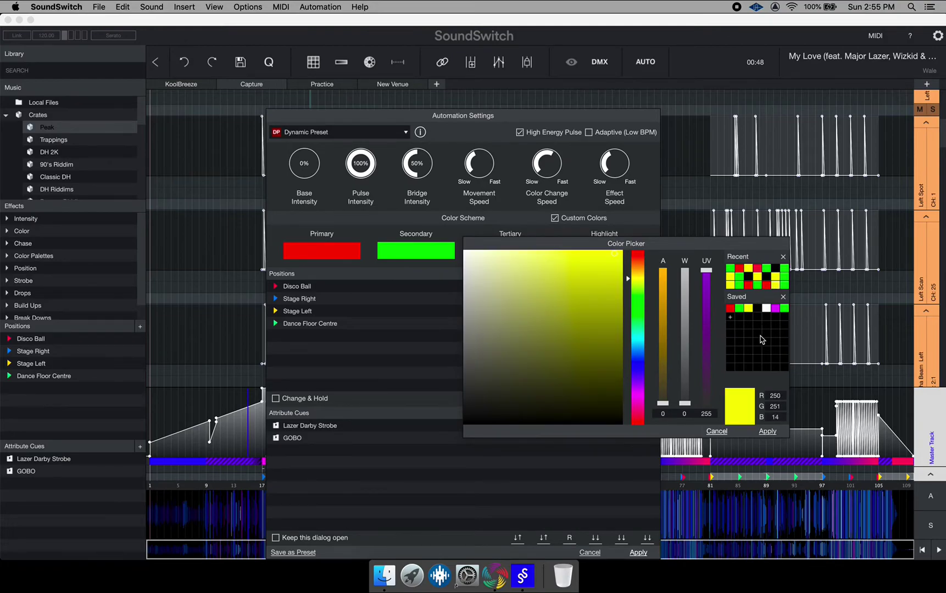
pyautogui.click(769, 433)
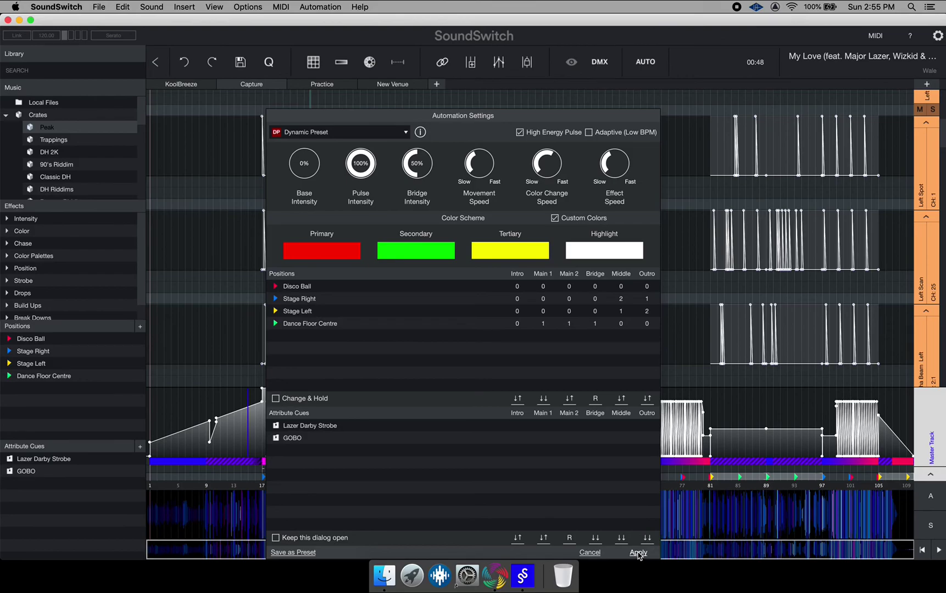
# Apply the new automation settings and accept the Cue data missing warning to regenerate cues.
pyautogui.click(638, 553)
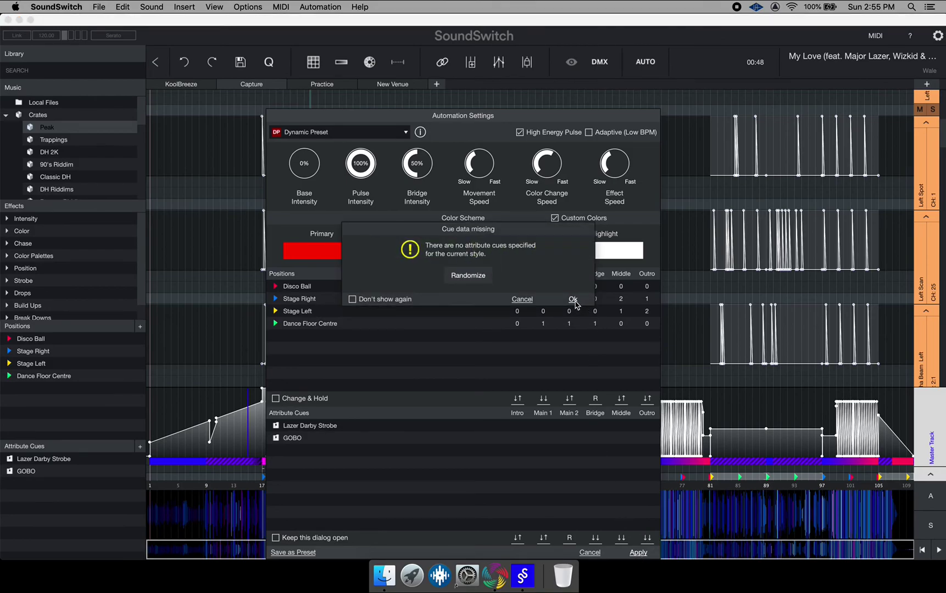
pyautogui.click(573, 300)
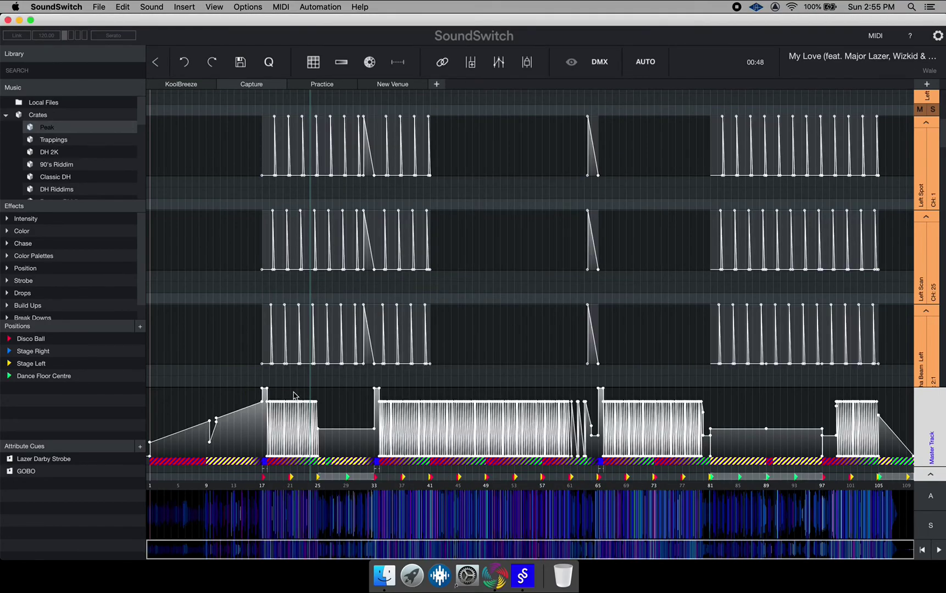